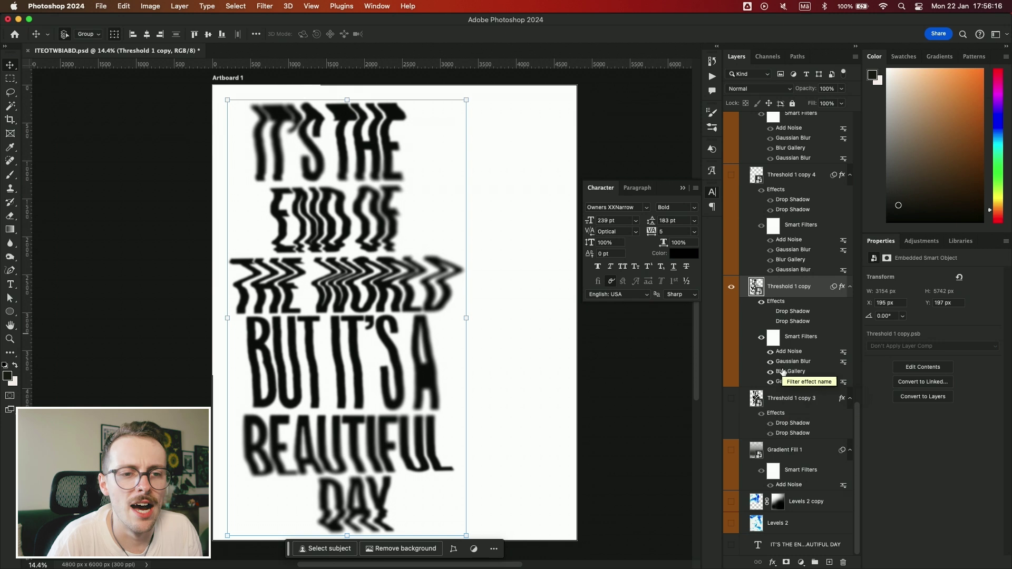
Open the Blur Gallery smart filter on the Threshold 1 copy layer to look at its Iris Blur settings.
double_click(792, 373)
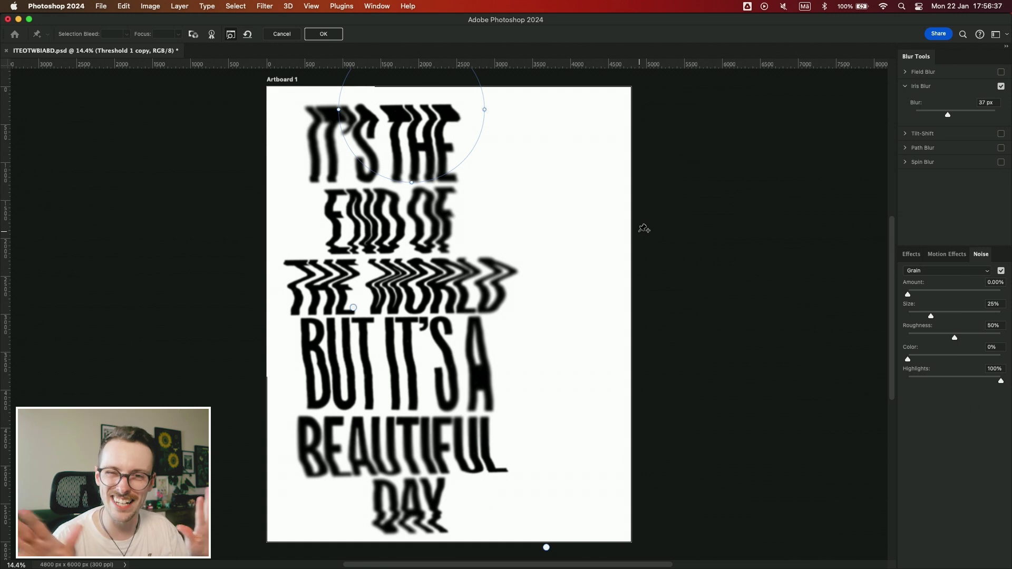
mouse_move(456, 81)
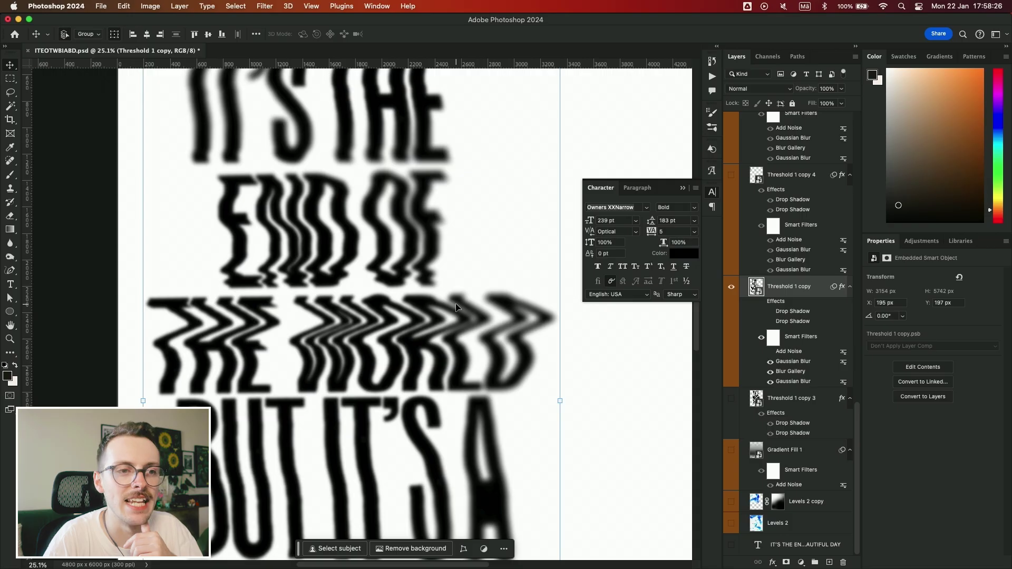
Examine the blurred edges, noise grain and drop shadows of the distorted lettering up close.
key(super+equal)
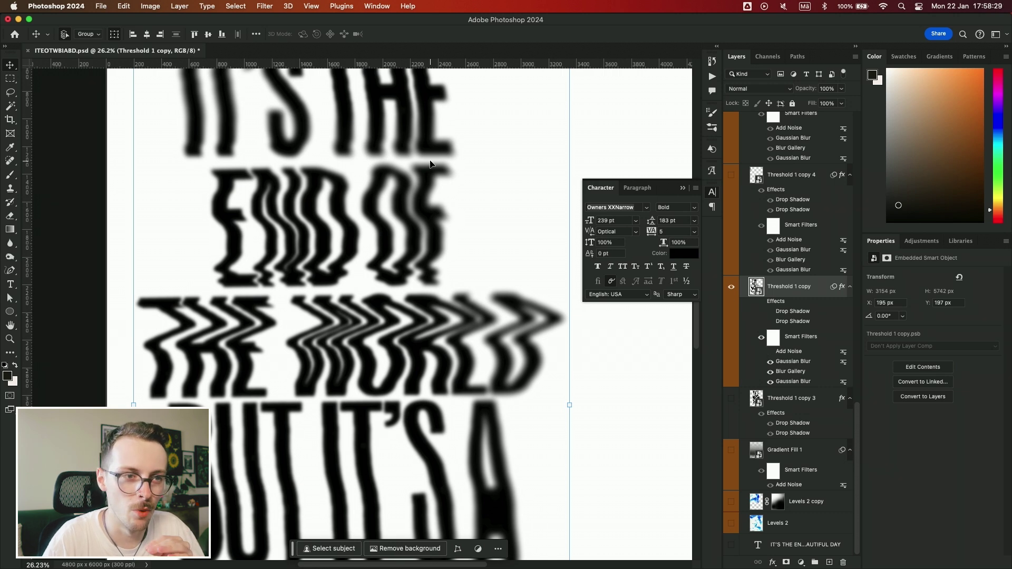
key(super+equal)
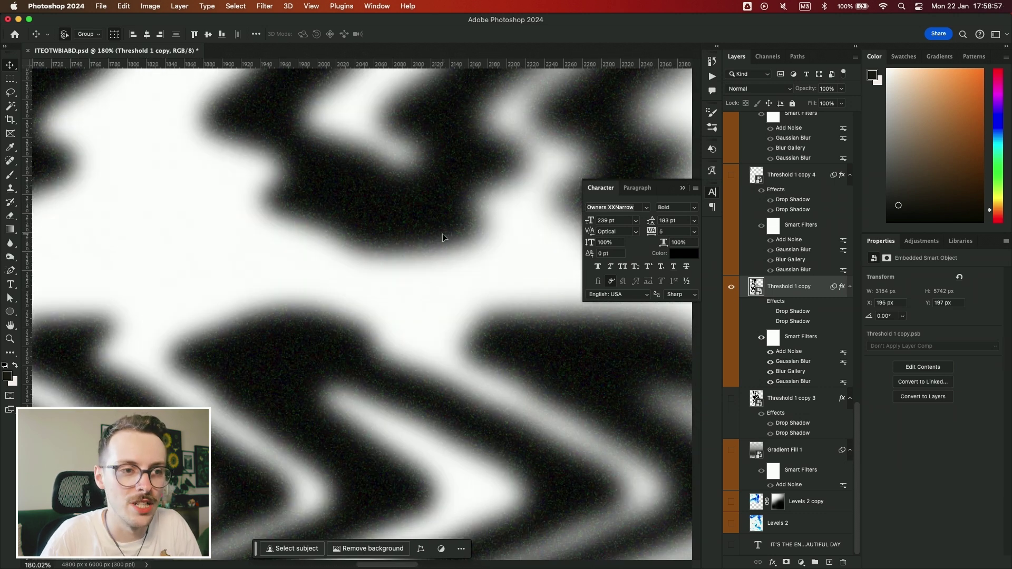
scroll(443, 237, up, 10)
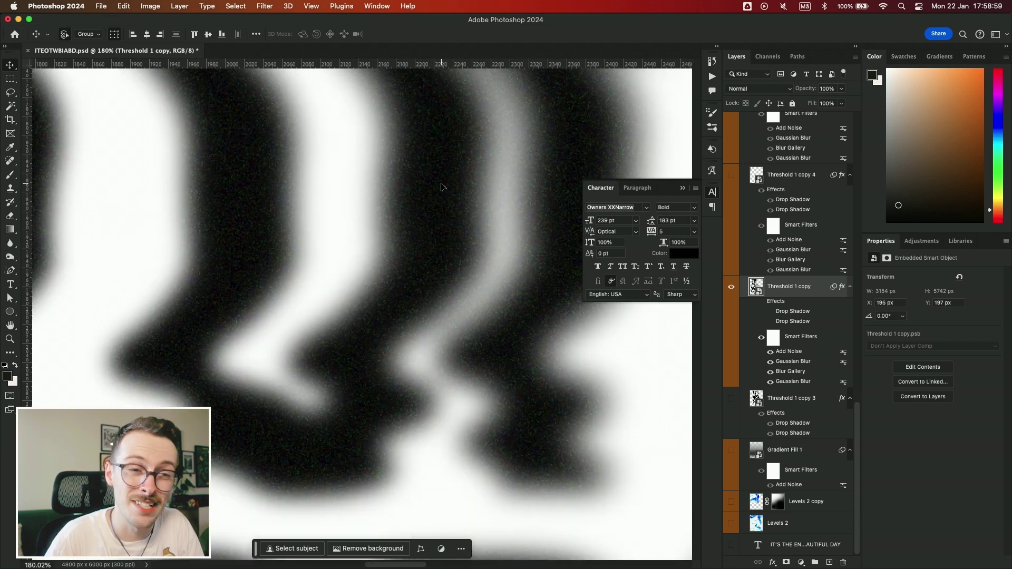
scroll(442, 187, up, 5)
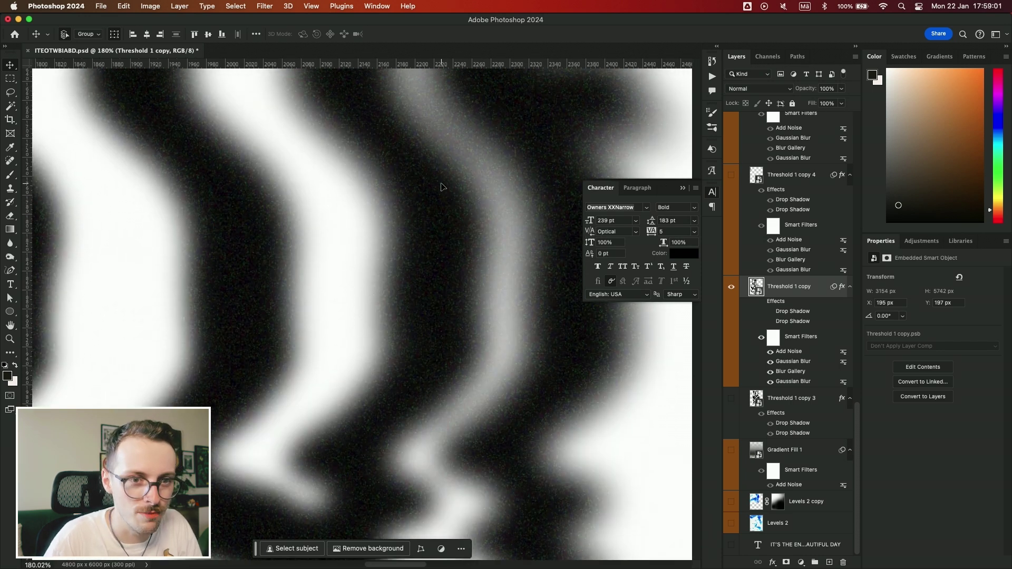
scroll(442, 187, right, 4)
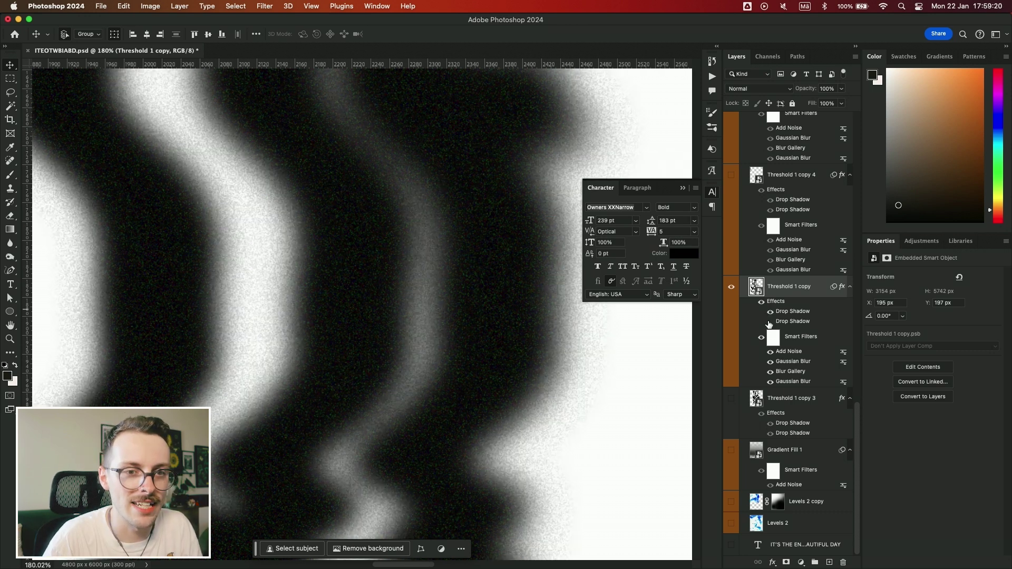
scroll(467, 314, down, 3)
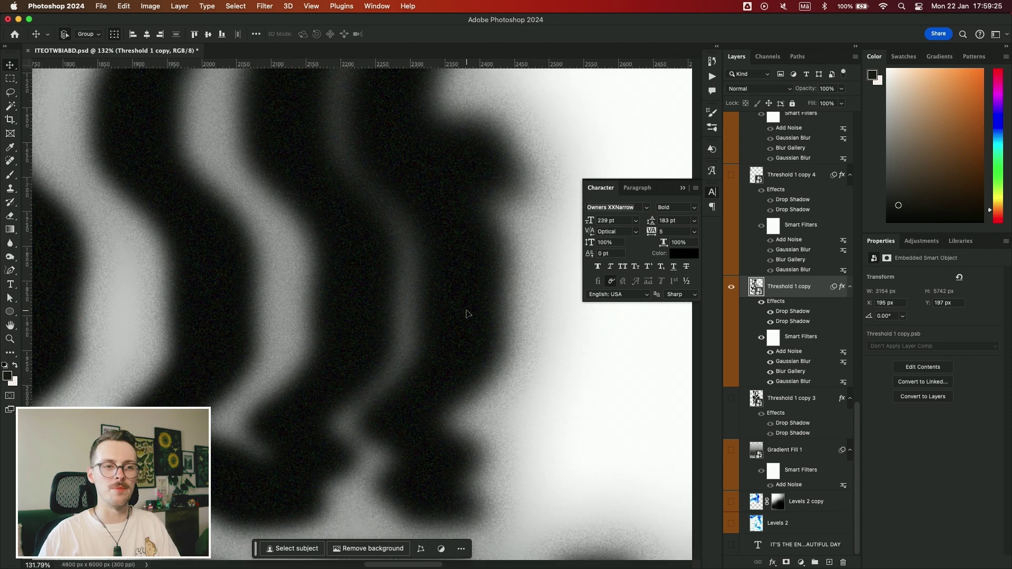
scroll(467, 314, down, 10)
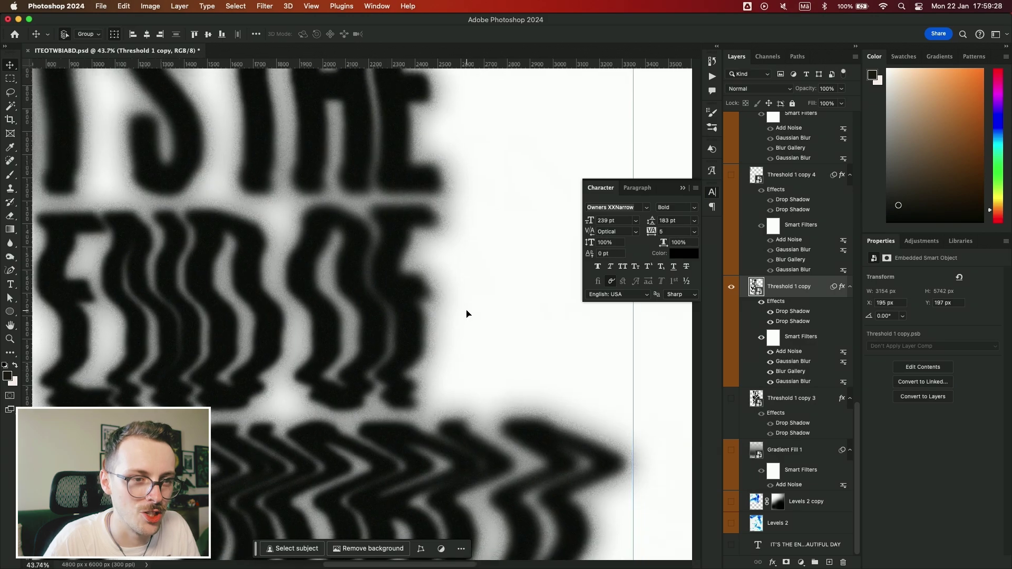
scroll(466, 314, down, 4)
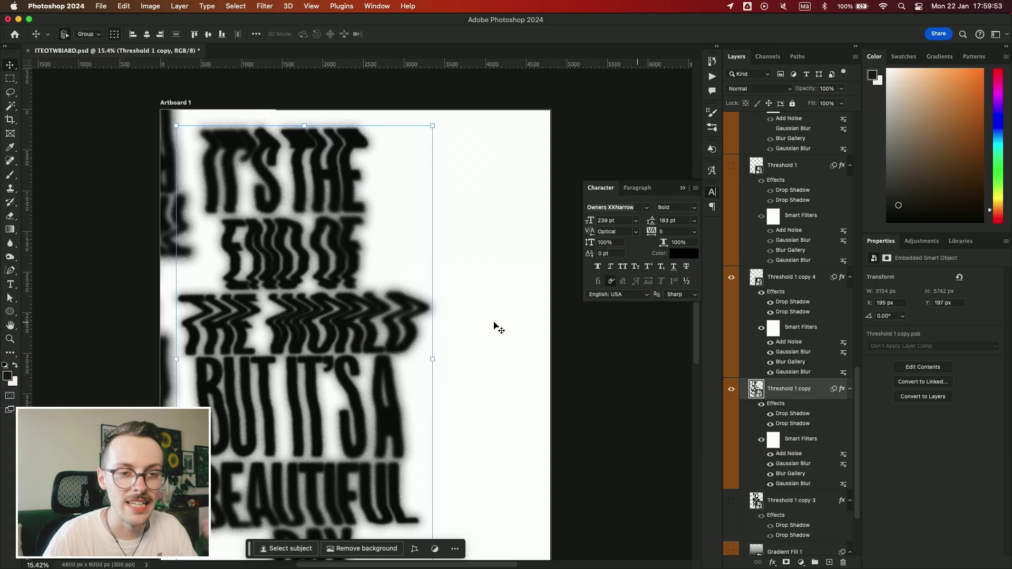
Show the Threshold 1 and Threshold 1 copy 5 layers with the lettering pieces around the artboard's edges.
scroll(163, 206, left, 3)
scroll(163, 206, up, 1)
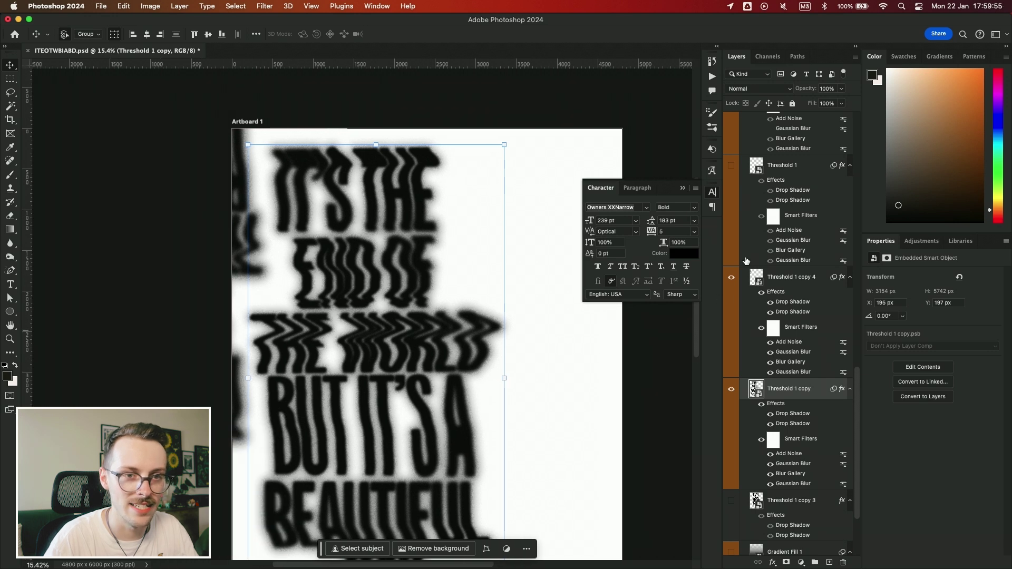
click(732, 166)
scroll(417, 267, down, 4)
scroll(416, 266, right, 2)
scroll(417, 267, up, 1)
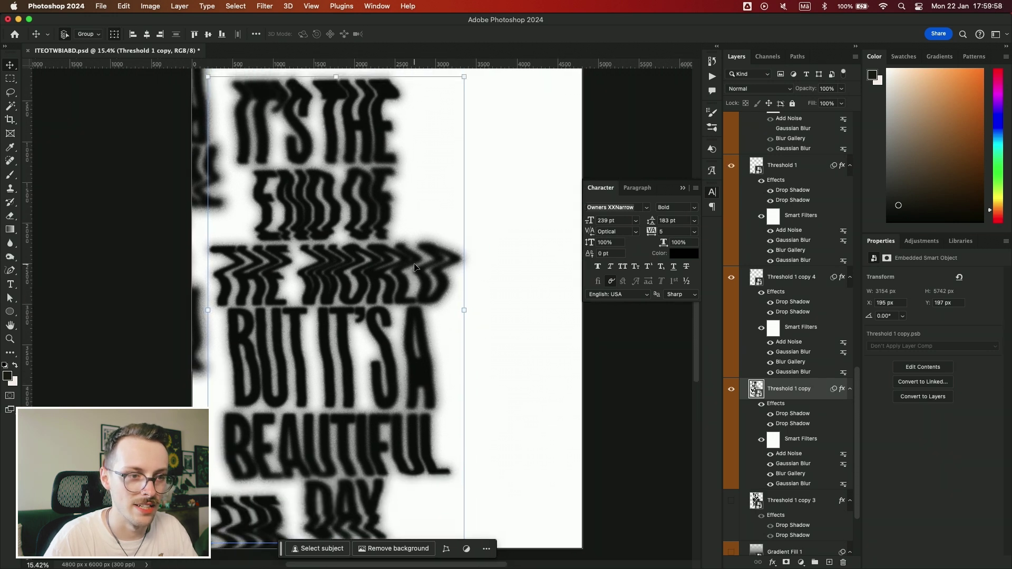
scroll(781, 245, up, 5)
click(732, 212)
scroll(578, 166, up, 3)
scroll(579, 165, left, 1)
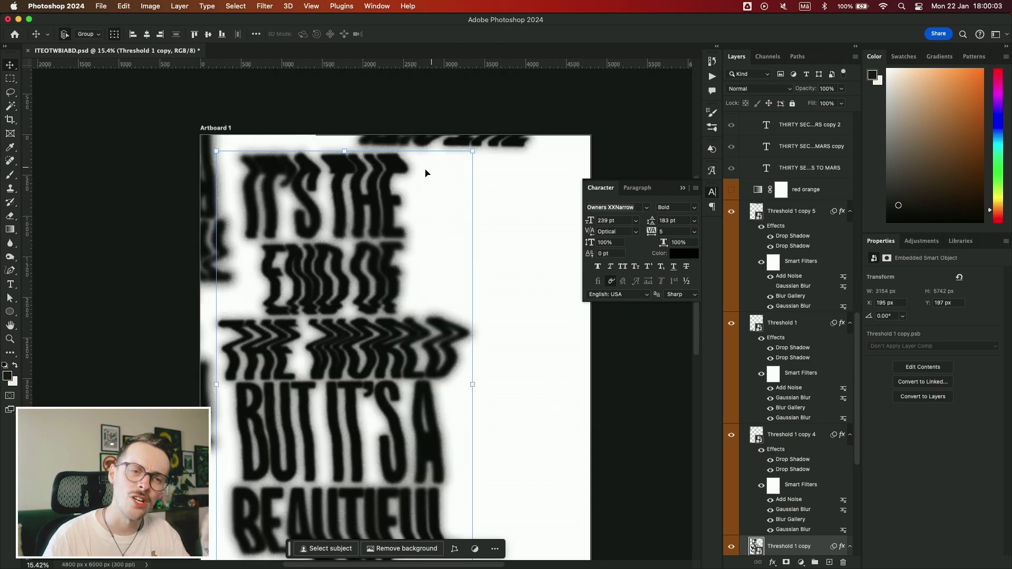
scroll(422, 306, down, 3)
scroll(421, 306, right, 1)
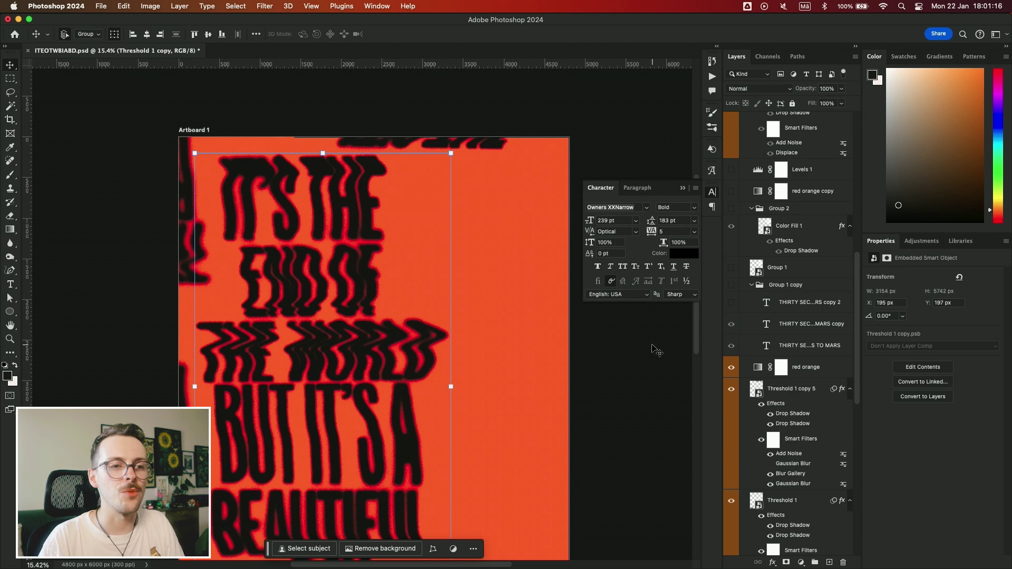
Deselect the Threshold 1 copy layer and inspect the lettering's edges under the red orange gradient map.
scroll(652, 350, down, 5)
scroll(653, 350, right, 2)
click(625, 352)
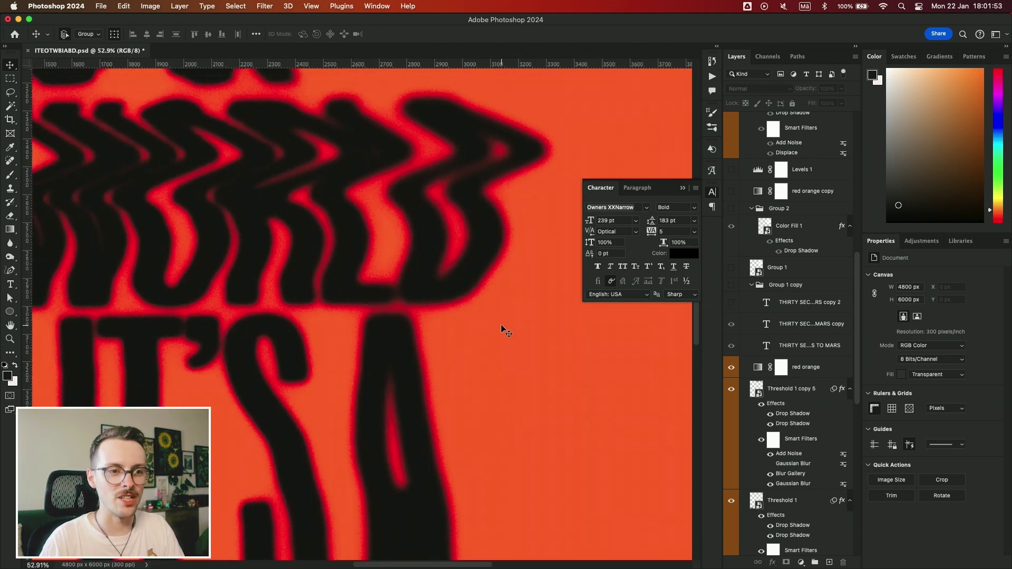
scroll(767, 391, down, 8)
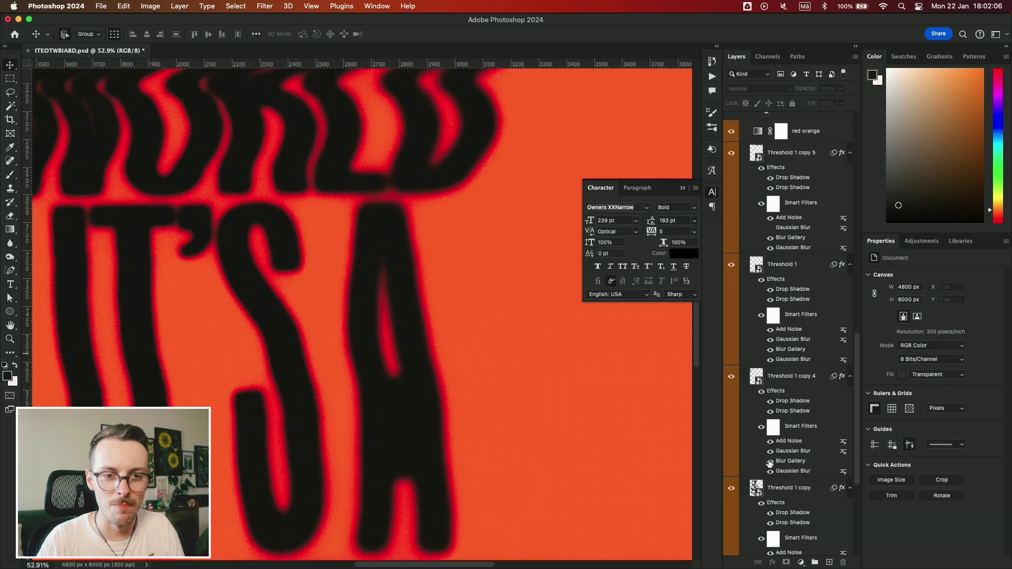
Toggle the drop shadows on Threshold 1 copy off and back on to compare the glow around the letters.
scroll(770, 464, down, 3)
click(771, 376)
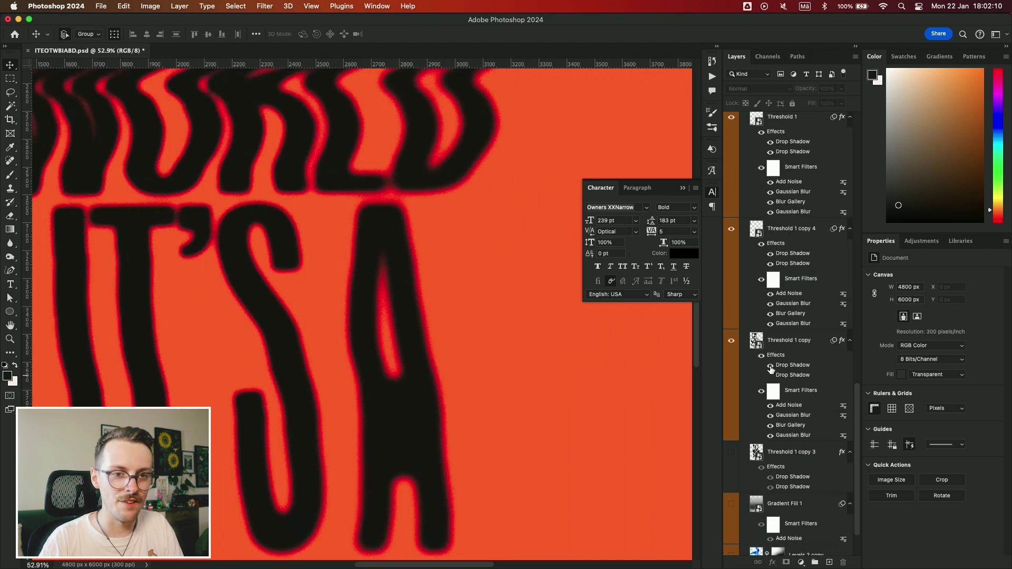
click(770, 366)
scroll(580, 362, down, 6)
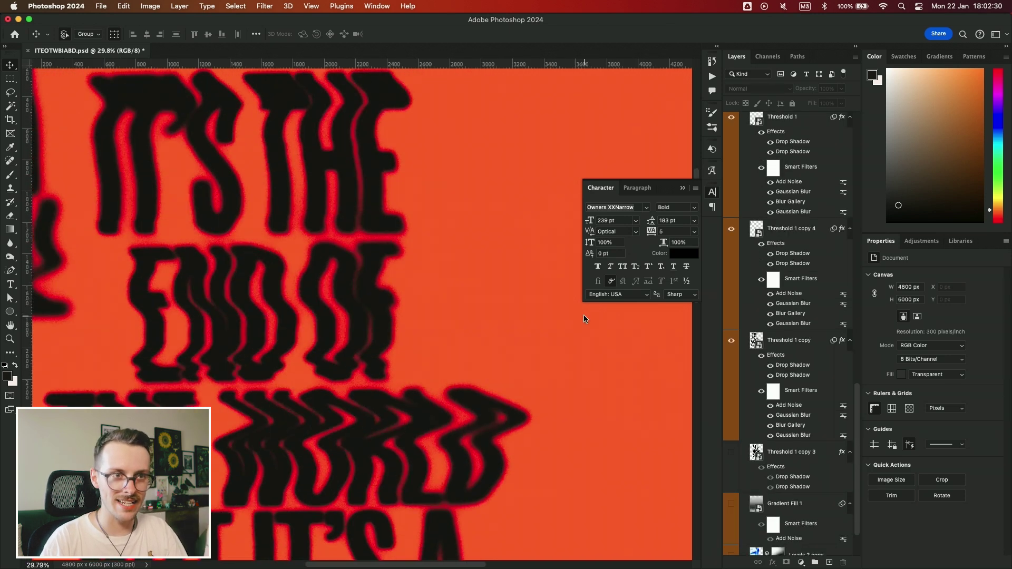
scroll(584, 314, up, 2)
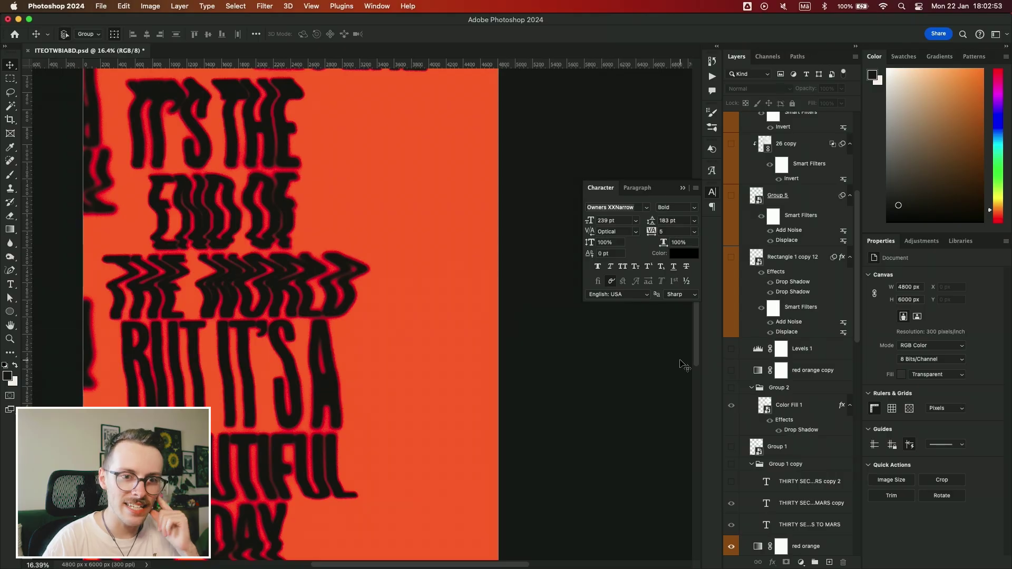
Show the striped border layer Rectangle 1 copy 12 and the Group 5 layer with the band name, track list and logo.
click(732, 258)
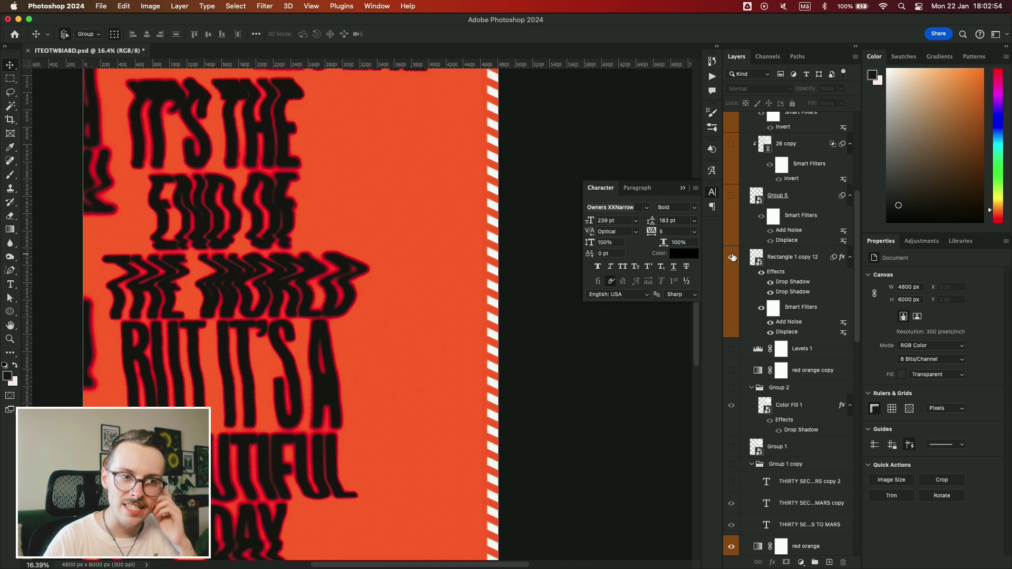
click(732, 195)
scroll(726, 175, up, 2)
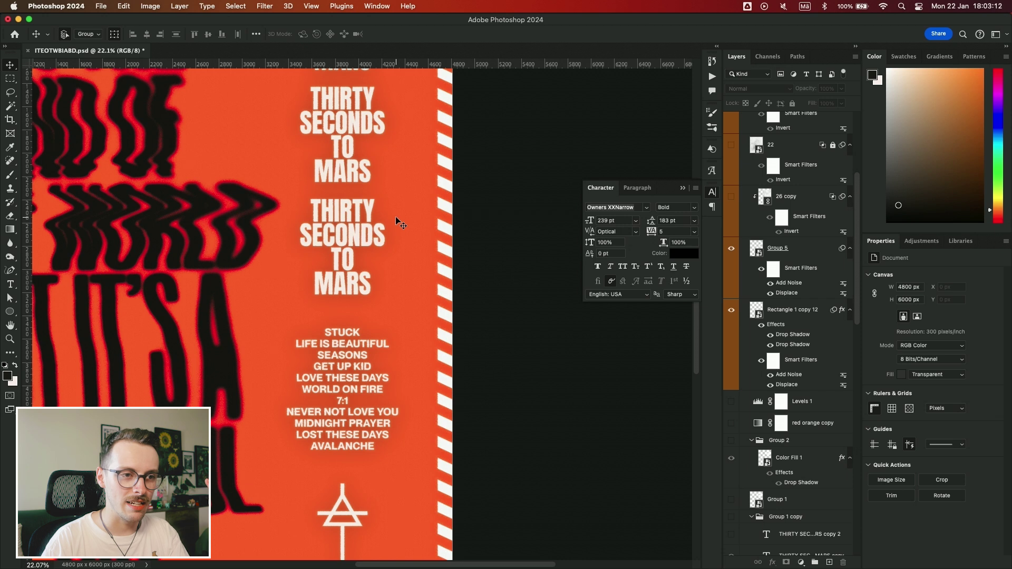
scroll(399, 223, down, 1)
scroll(399, 223, up, 5)
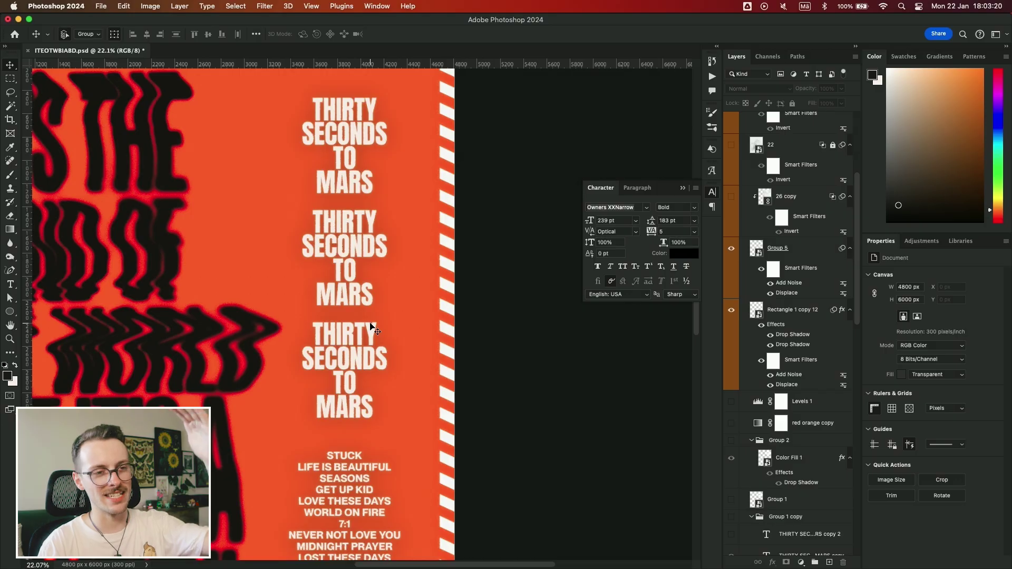
scroll(345, 248, down, 2)
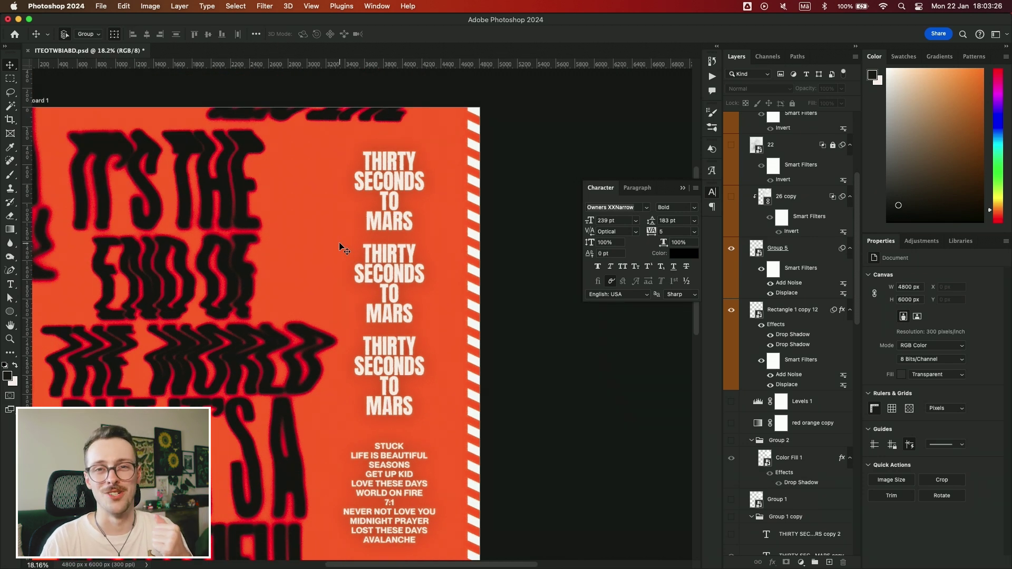
scroll(339, 242, down, 3)
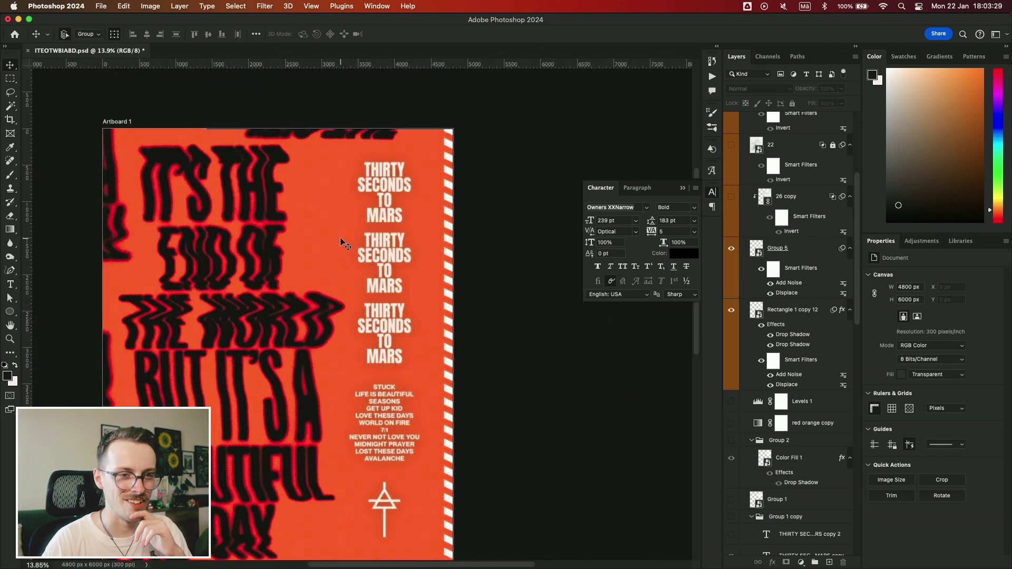
scroll(341, 242, right, 2)
scroll(341, 242, up, 1)
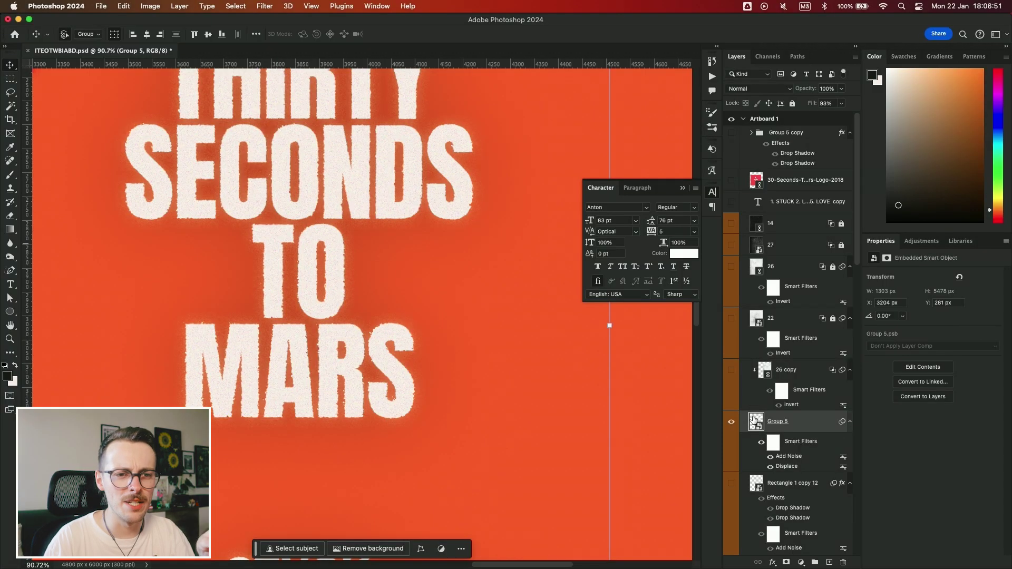
Open the Group 5 smart object, check the group's first Drop Shadow settings without changing them, and close the smart object.
double_click(755, 421)
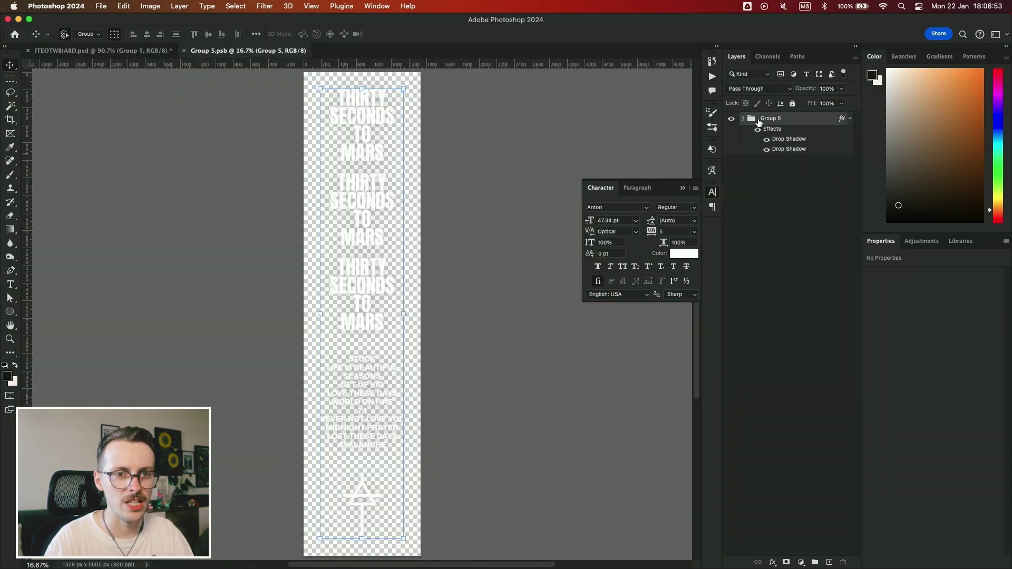
double_click(785, 140)
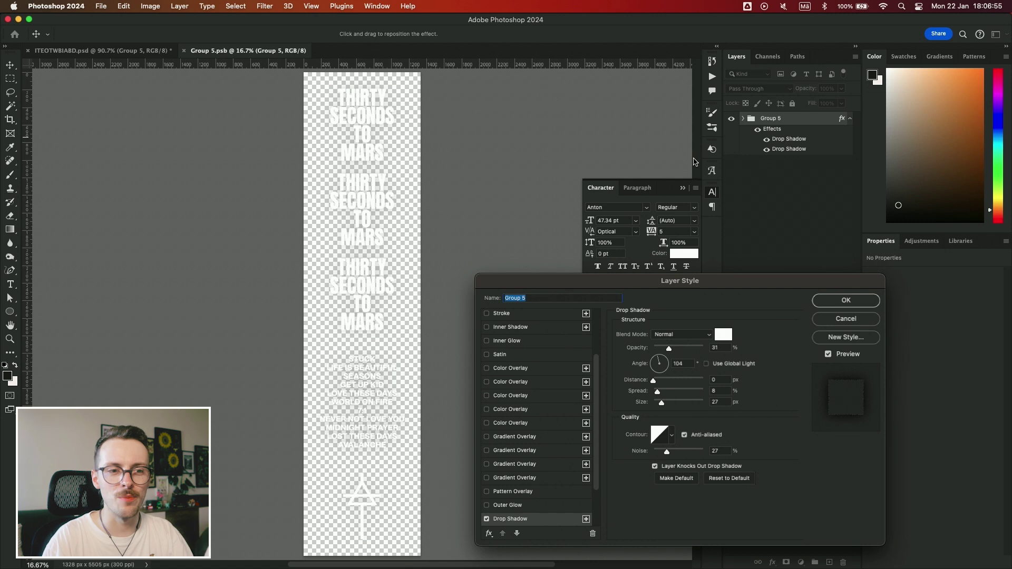
click(865, 323)
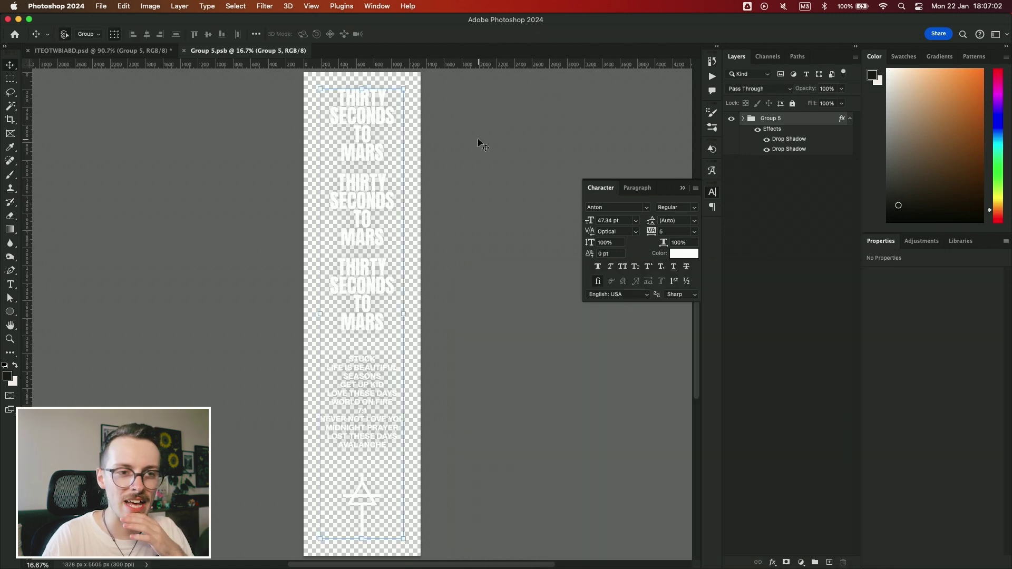
click(184, 51)
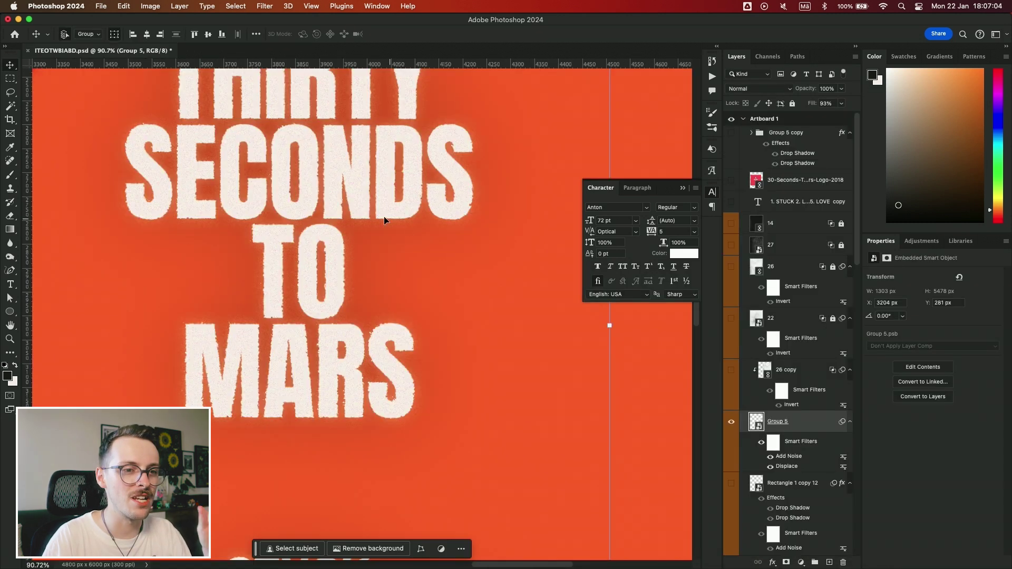
Examine the main lettering's blurred edges and the grain and dust textures laid over it.
scroll(346, 296, left, 5)
scroll(347, 296, up, 2)
scroll(378, 282, left, 10)
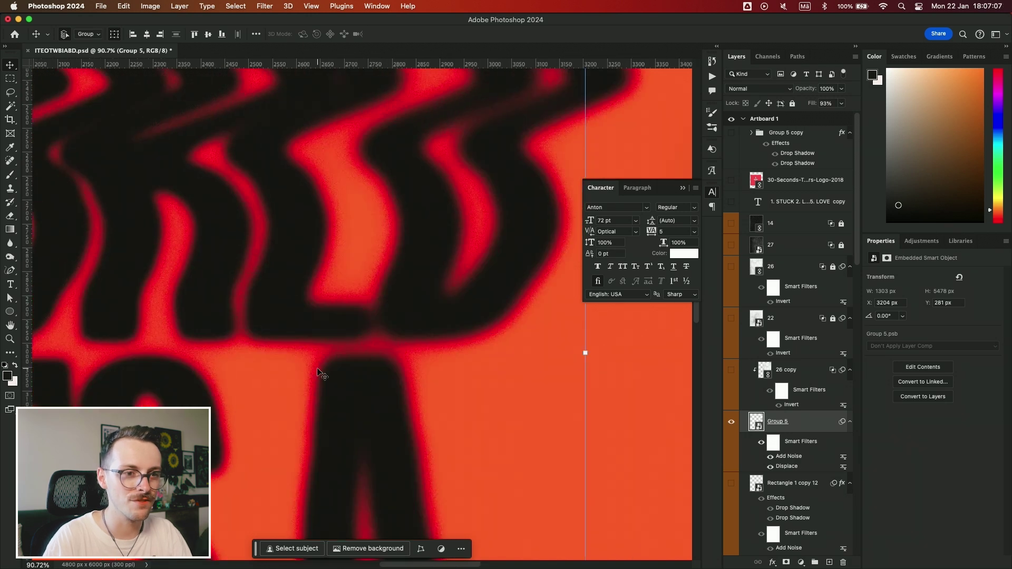
scroll(319, 371, right, 4)
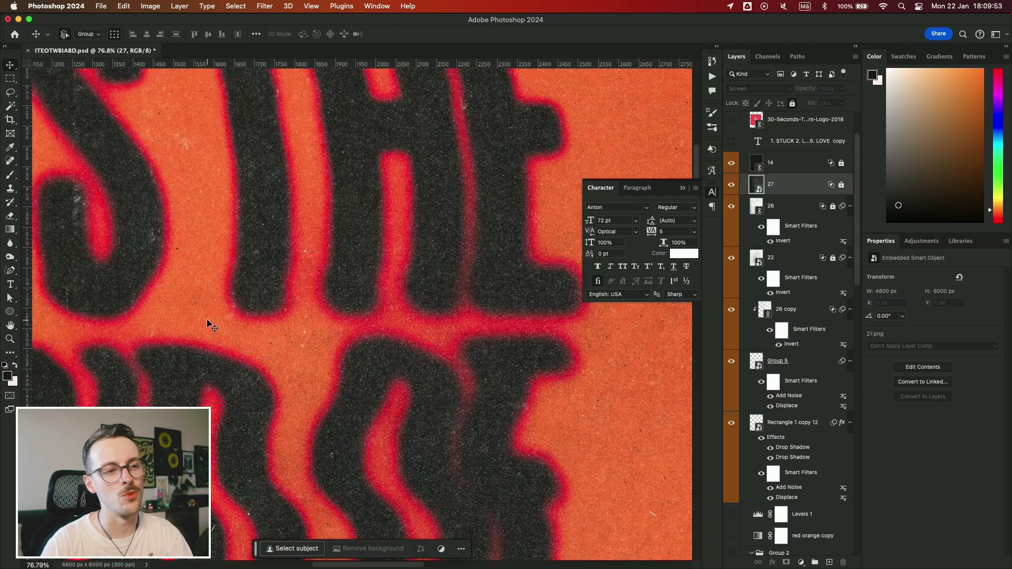
scroll(207, 322, up, 3)
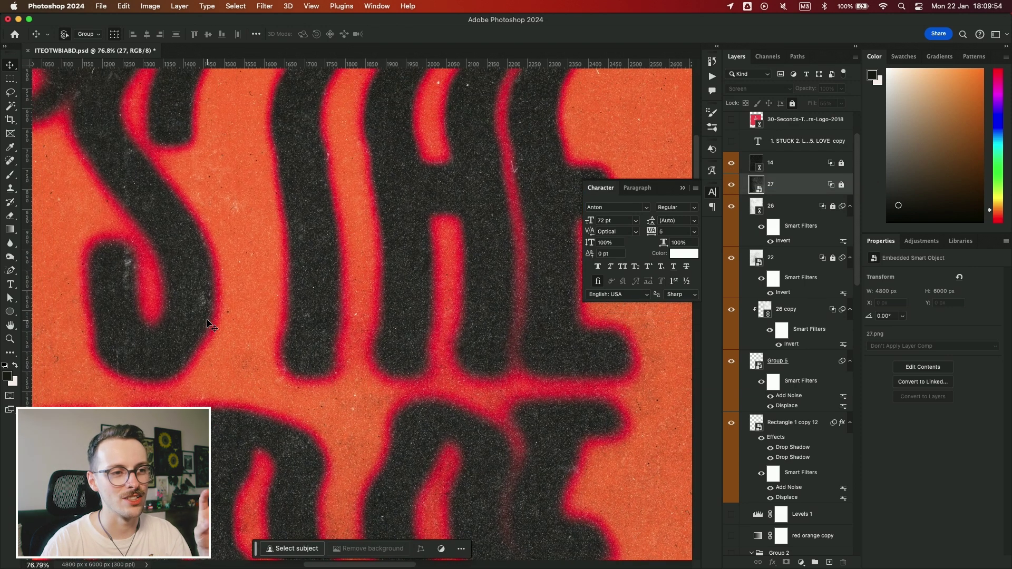
scroll(207, 323, down, 3)
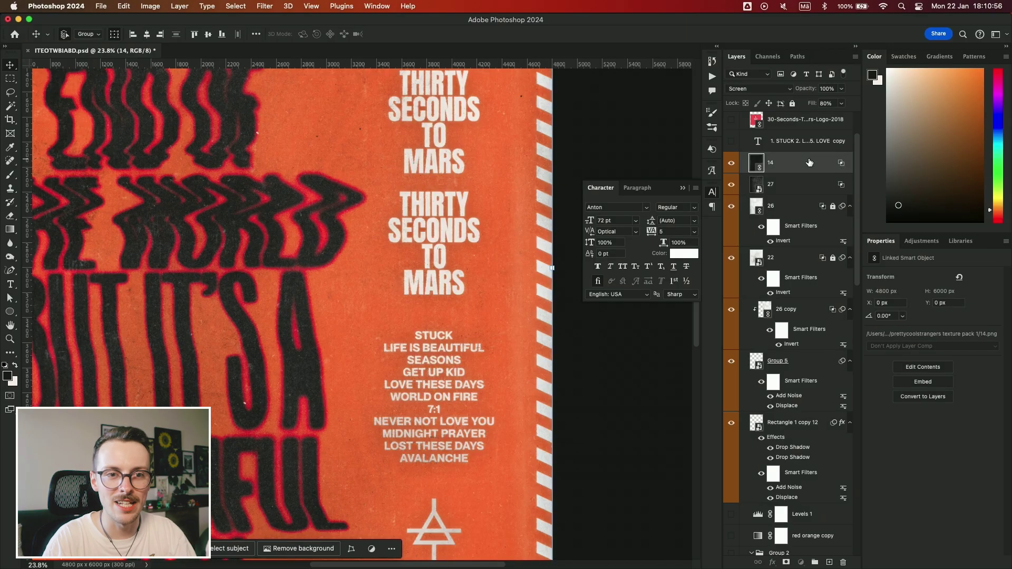
Open the layer style settings of texture layer 14 and review the textured poster down to its lower edge.
double_click(809, 163)
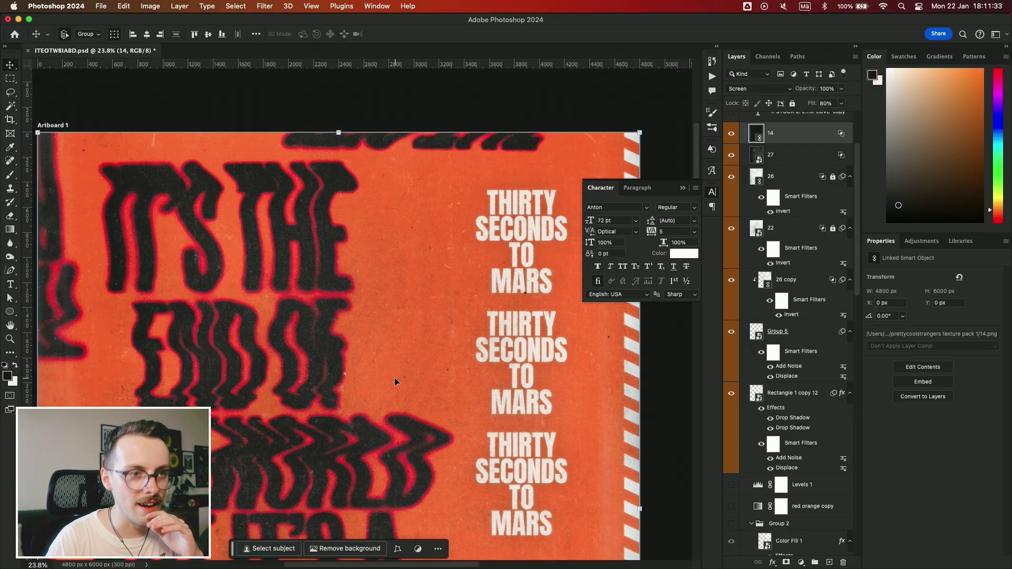
scroll(394, 377, down, 3)
scroll(394, 378, down, 3)
scroll(394, 377, down, 2)
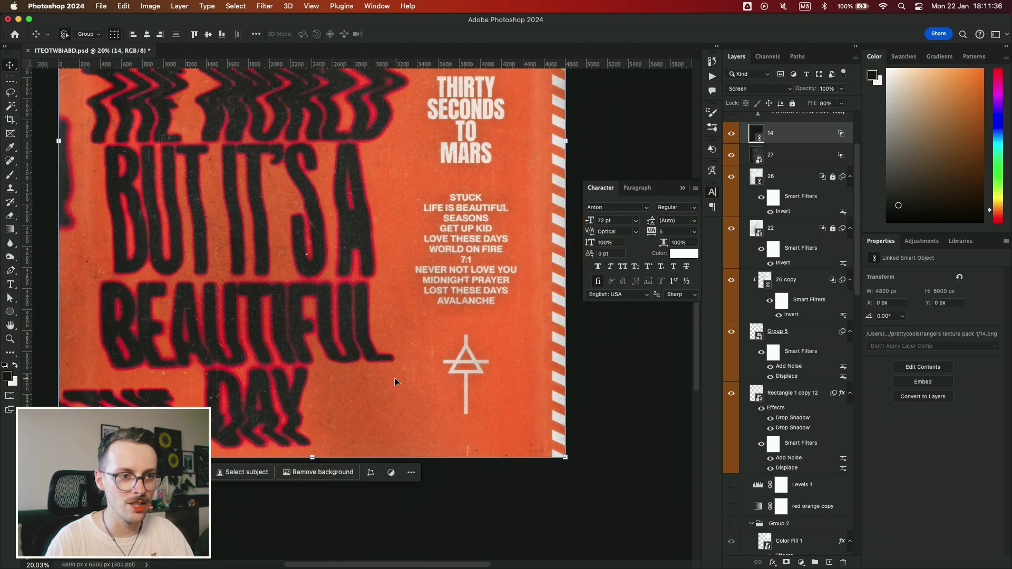
Select the Gradient Fill 1 layer and examine its gradient behind the poster's lettering and side text.
scroll(395, 378, up, 3)
scroll(395, 377, down, 1)
scroll(395, 378, down, 1)
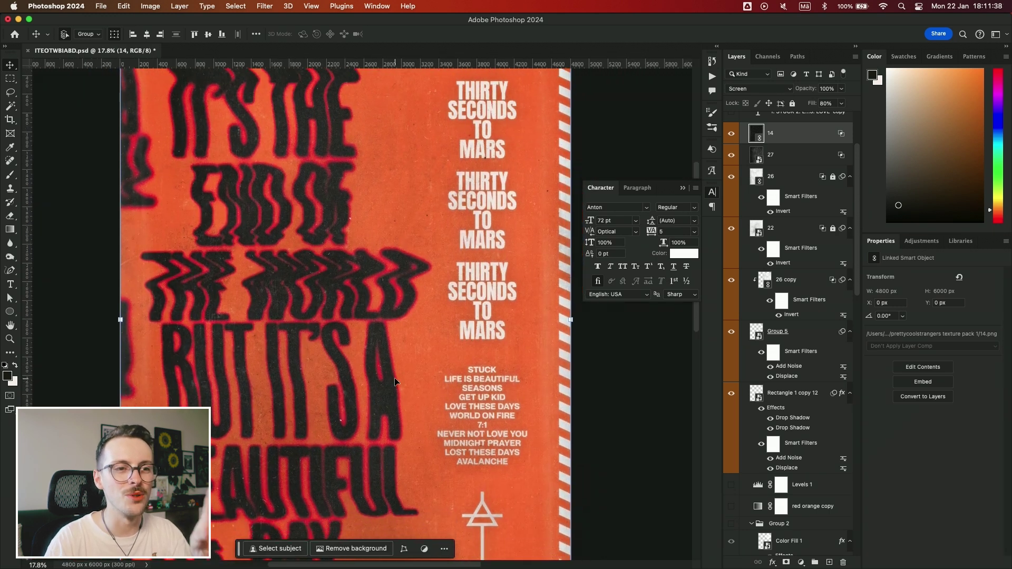
scroll(394, 382, down, 1)
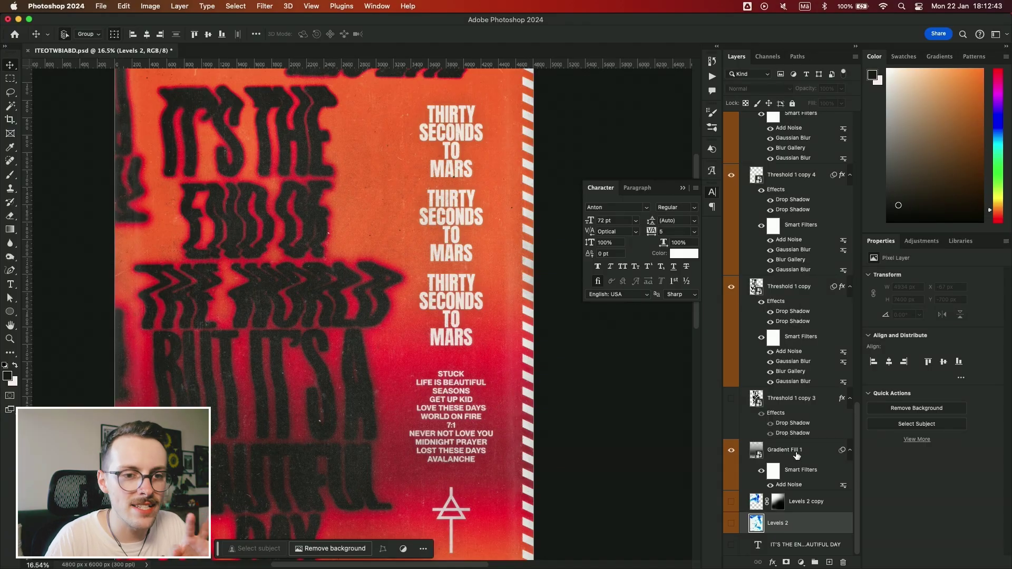
click(797, 456)
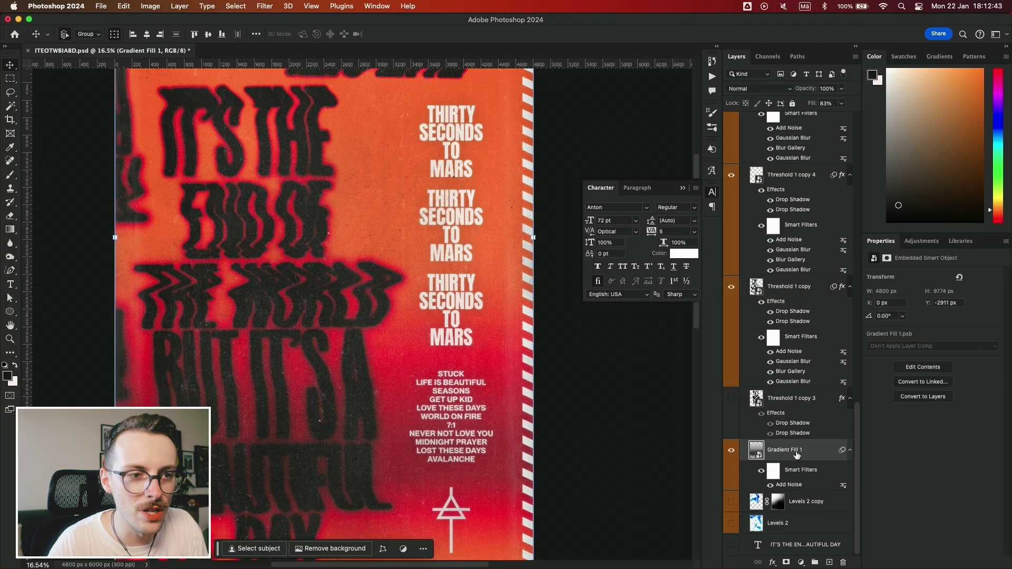
scroll(680, 413, down, 1)
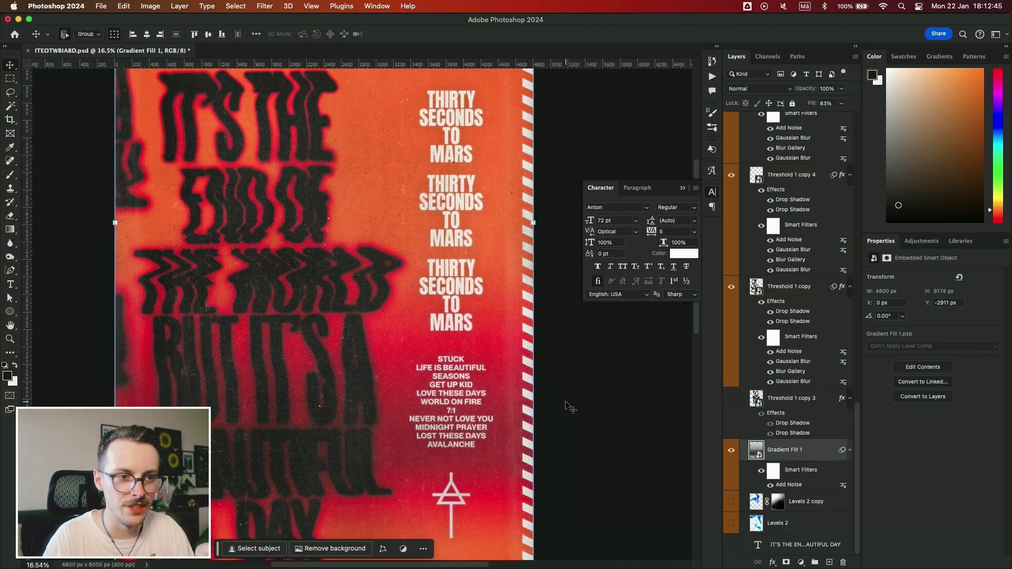
scroll(570, 407, left, 2)
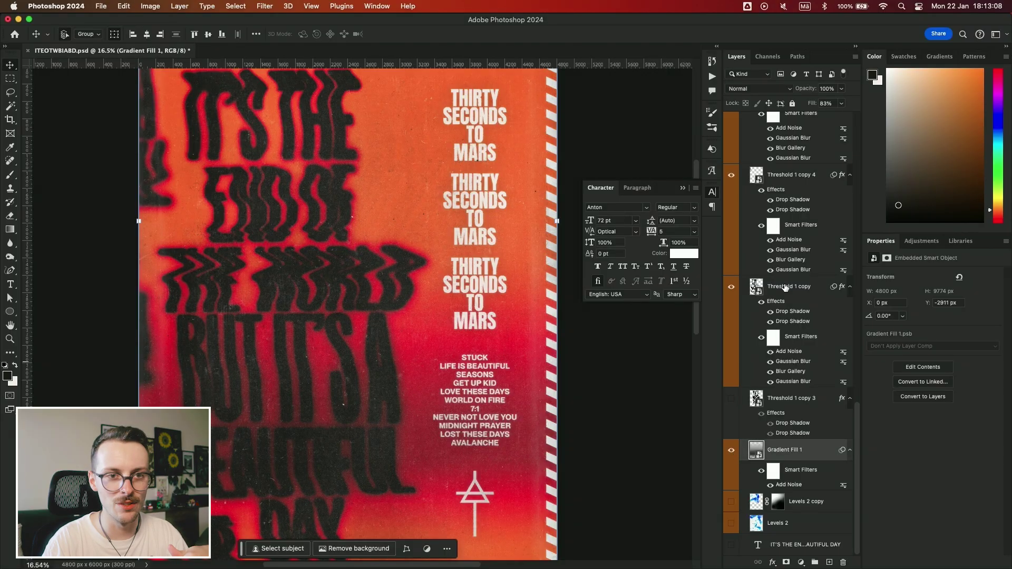
Review the drop shadows and smart filters of the Threshold lettering layers above Gradient Fill 1.
scroll(786, 287, up, 4)
scroll(488, 349, down, 2)
scroll(489, 349, up, 2)
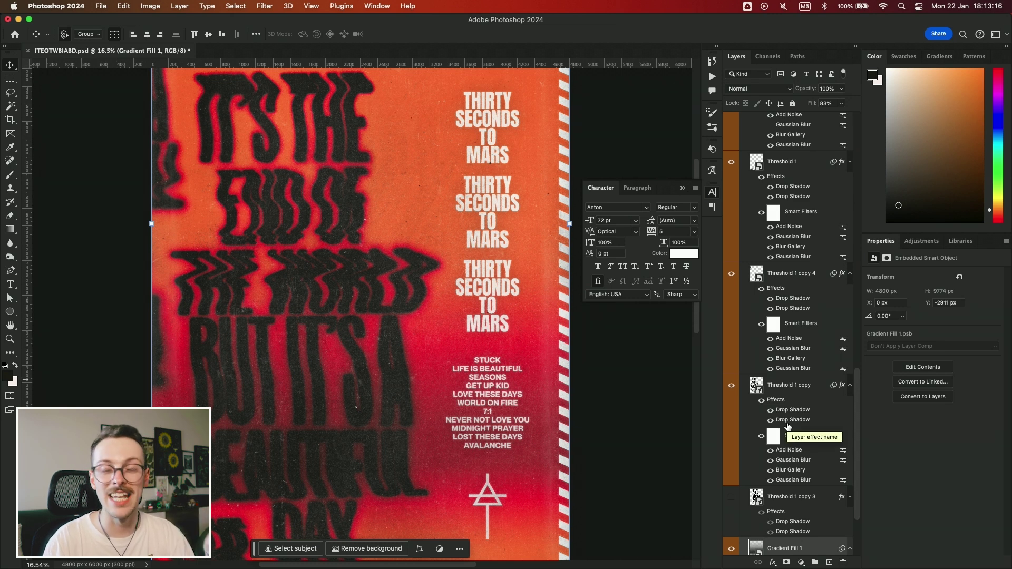
scroll(788, 426, down, 3)
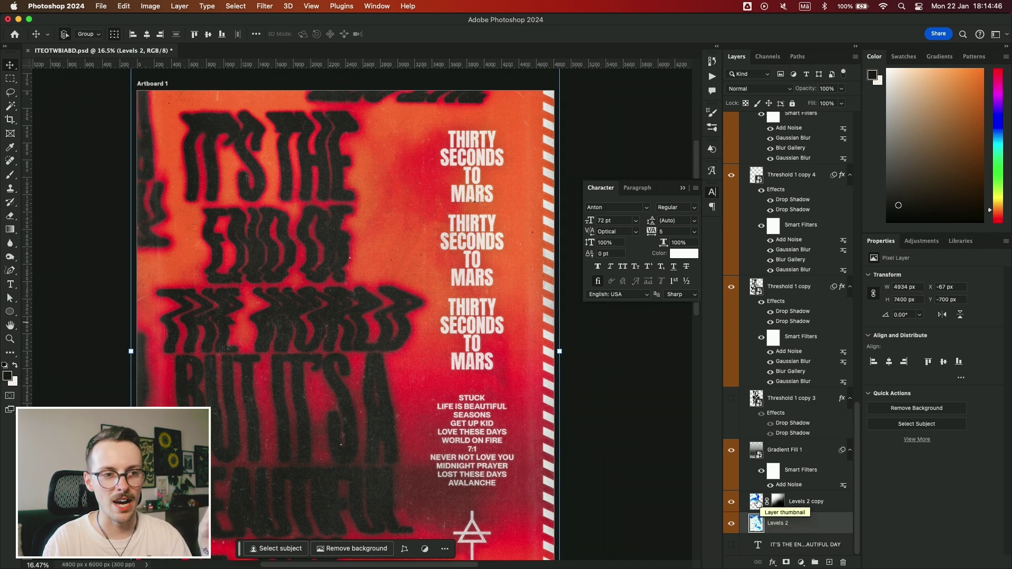
Select the Levels 2 copy and Levels 2 layers and inspect their colour patches up close with Gradient Fill 1 hidden.
click(757, 502)
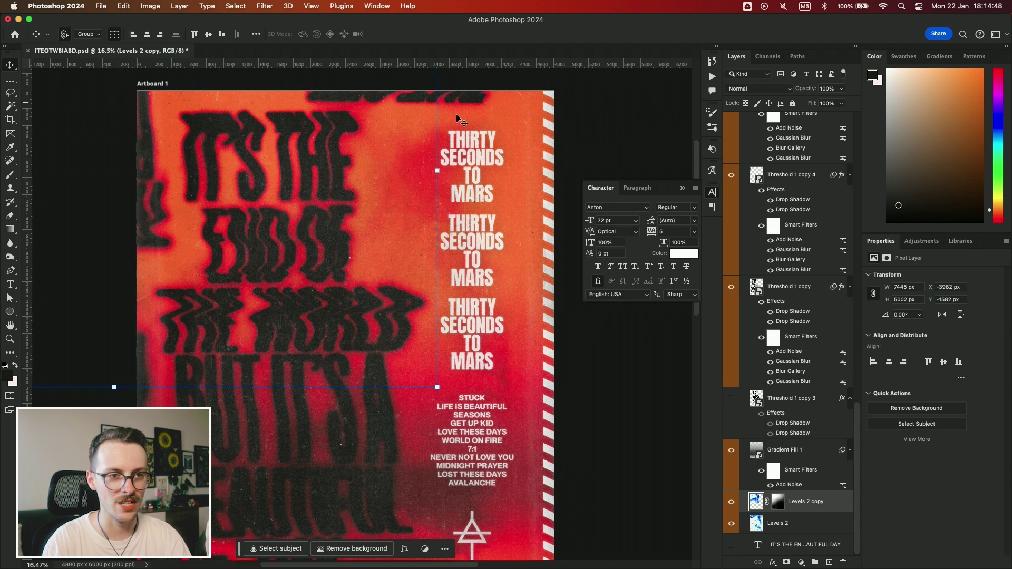
scroll(448, 167, up, 3)
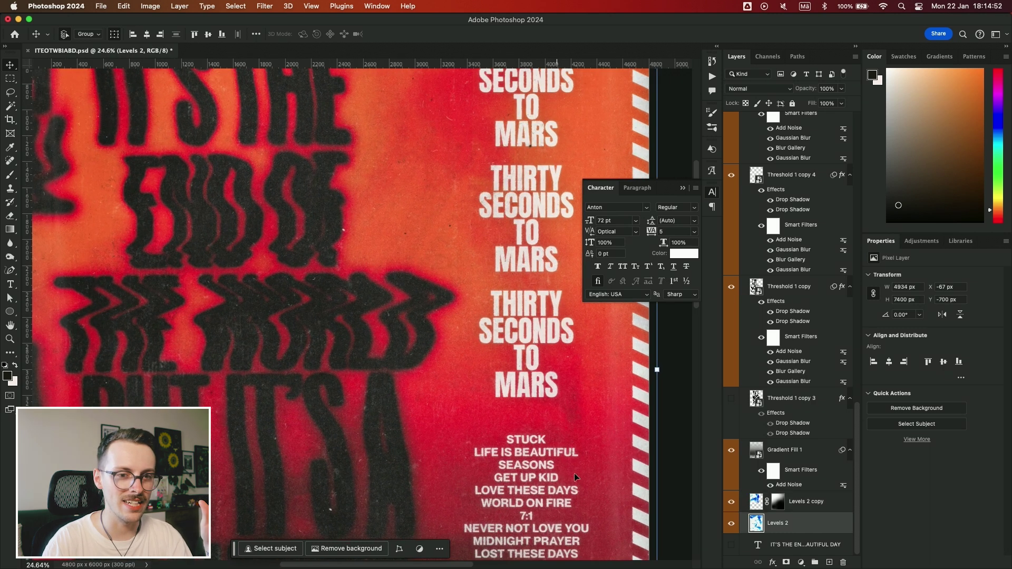
scroll(576, 291, up, 3)
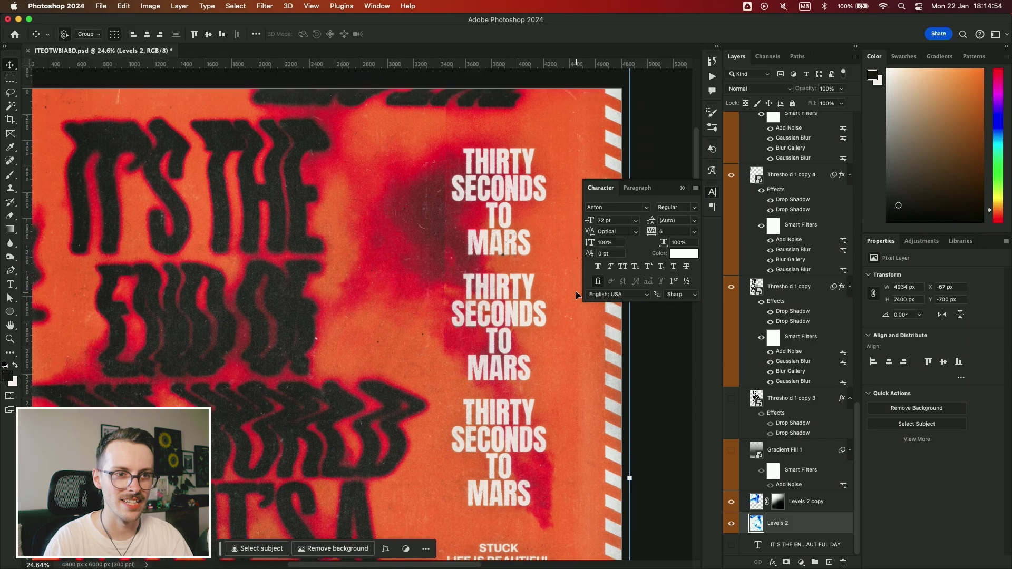